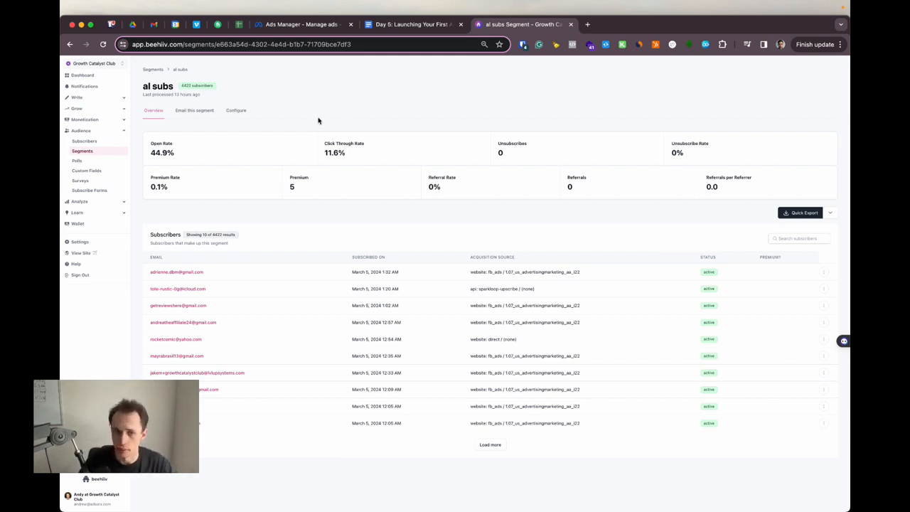
Step: Review the configuration of the al subs segment and return to its overview
{"action": "left_click_drag", "start_coordinate": [142, 86], "coordinate": [157, 86]}
{"action": "left_click", "coordinate": [146, 86]}
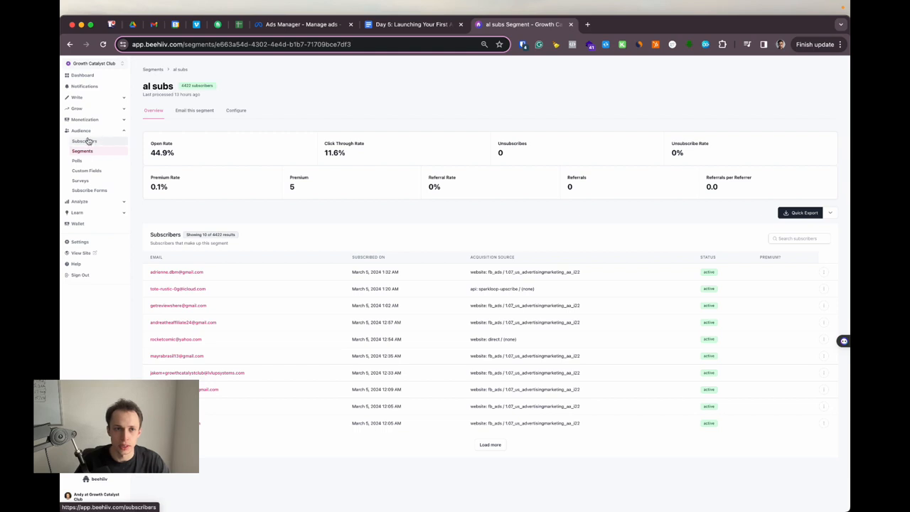
{"action": "left_click", "coordinate": [236, 112]}
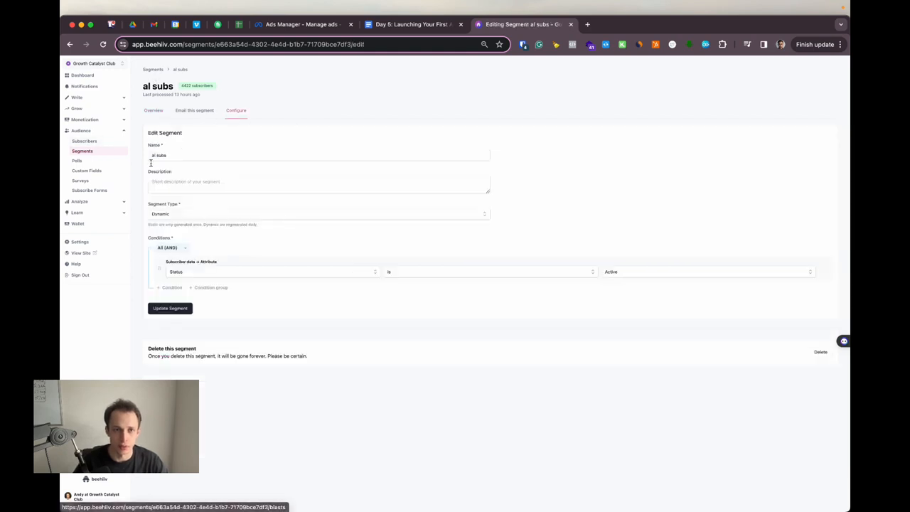
{"action": "left_click", "coordinate": [152, 111]}
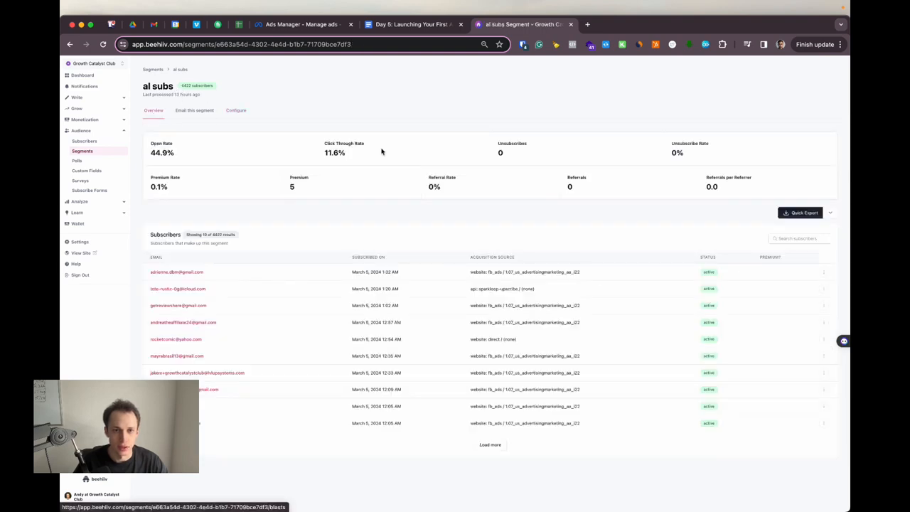
Step: Run a quick export of the al subs segment, and a quick export of all subscribers from the publication's export page
{"action": "left_click", "coordinate": [805, 213]}
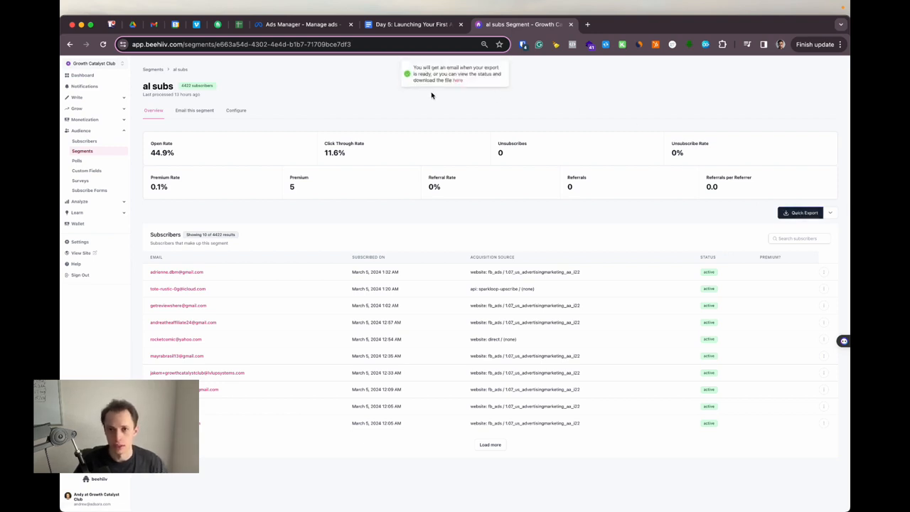
{"action": "left_click", "coordinate": [457, 80]}
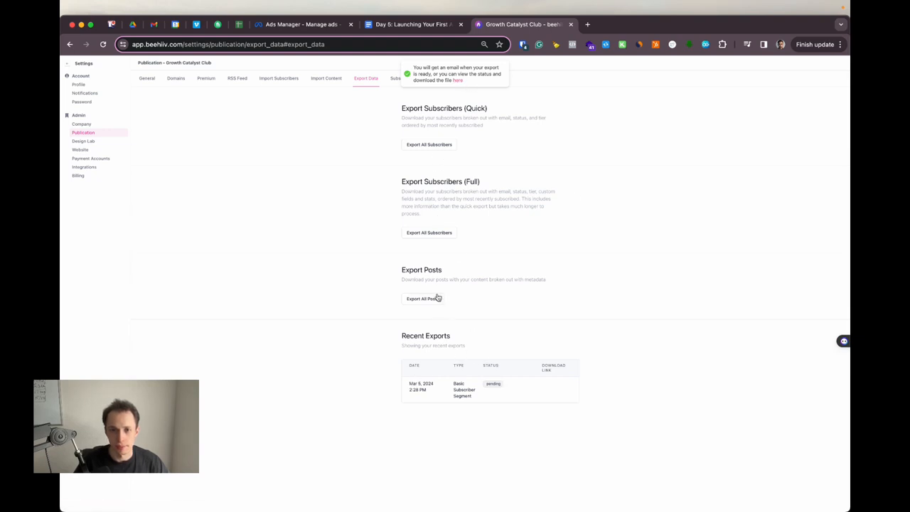
{"action": "left_click", "coordinate": [436, 145]}
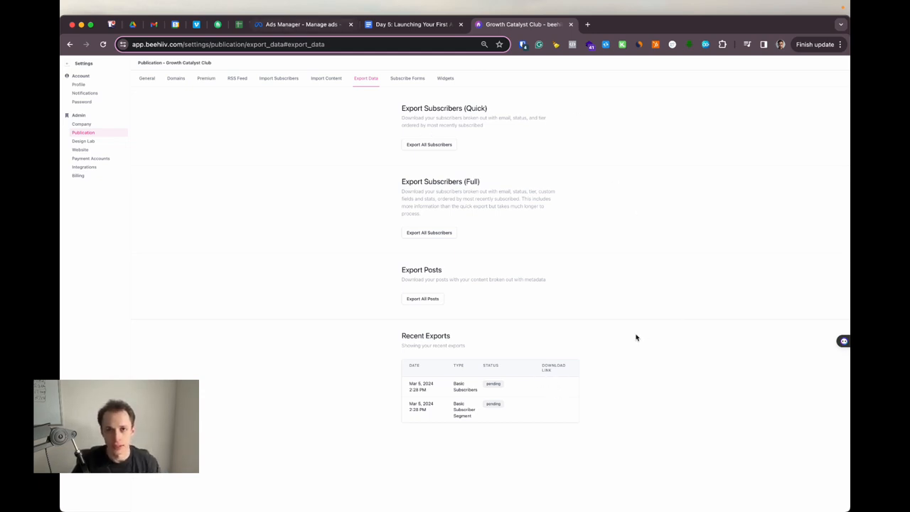
Step: Switch to Ads Manager and open the Advertising (marketing), Marketing jobs and US_Broad - Copy ad sets together for editing
{"action": "left_click", "coordinate": [313, 26]}
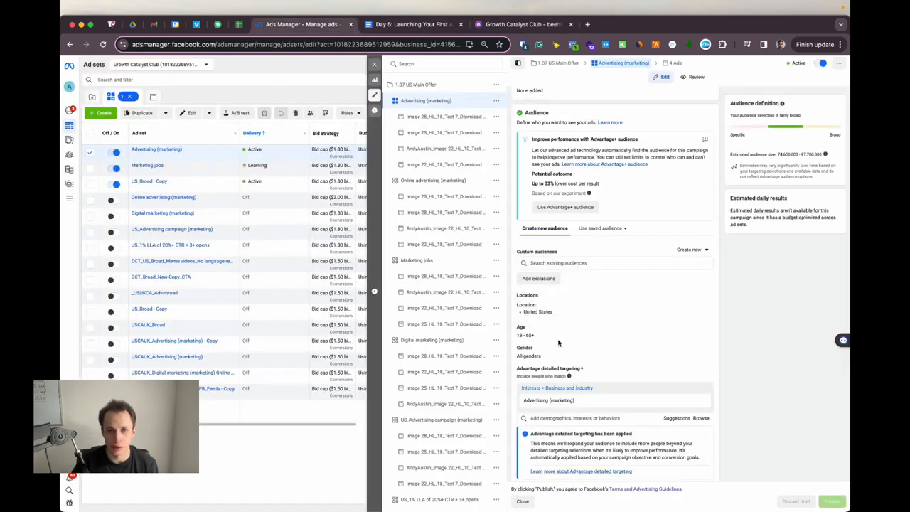
{"action": "left_click", "coordinate": [373, 64]}
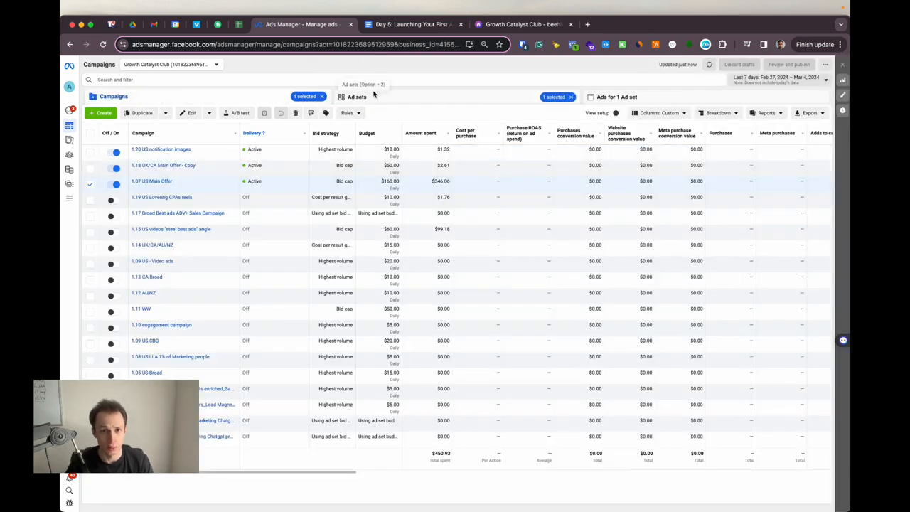
{"action": "left_click", "coordinate": [363, 96]}
{"action": "mouse_move", "coordinate": [169, 154]}
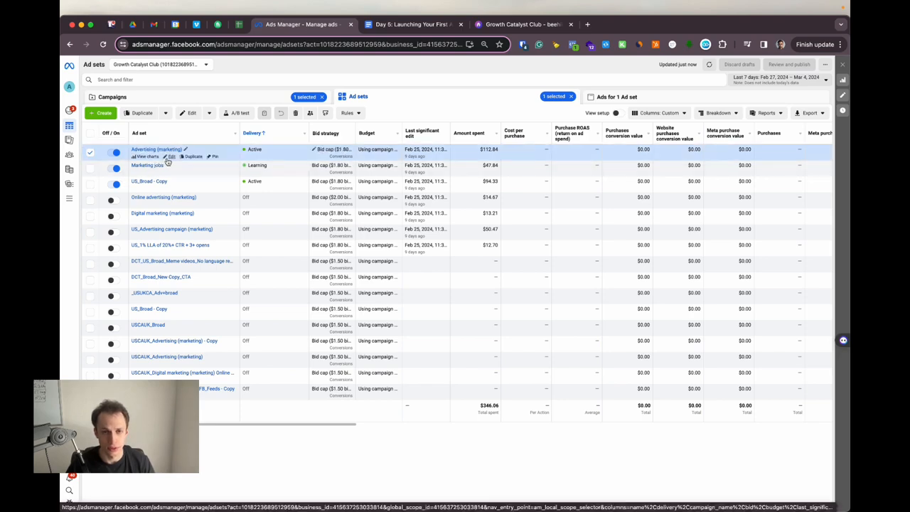
{"action": "left_click", "coordinate": [171, 157]}
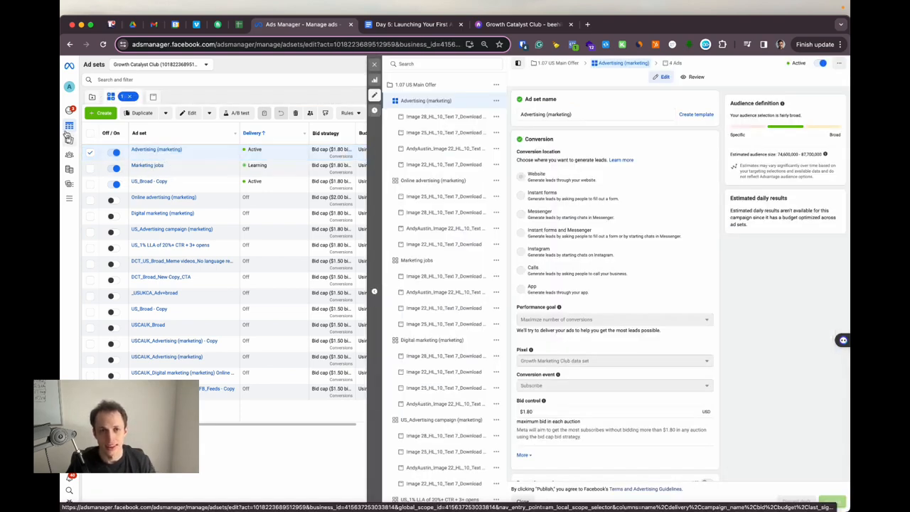
{"action": "scroll", "coordinate": [584, 313], "scroll_direction": "down", "scroll_amount": 3}
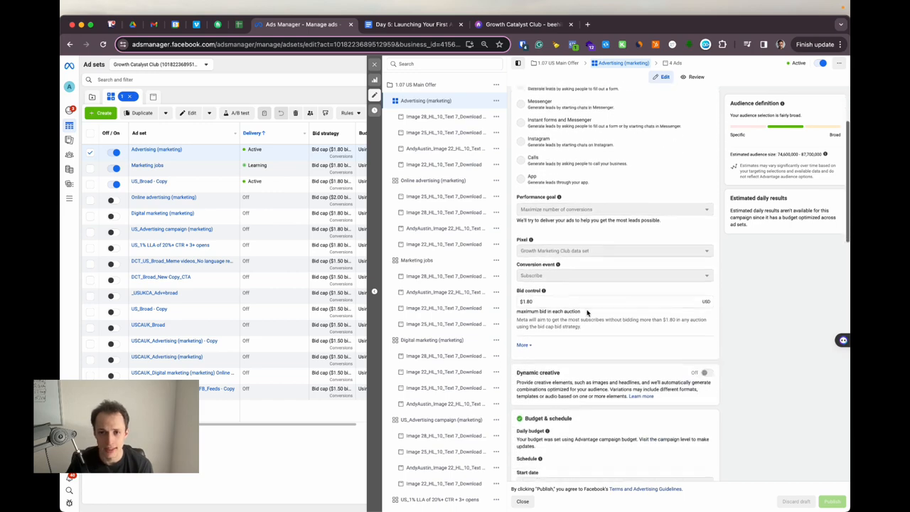
{"action": "left_click", "coordinate": [277, 183], "text": "shift"}
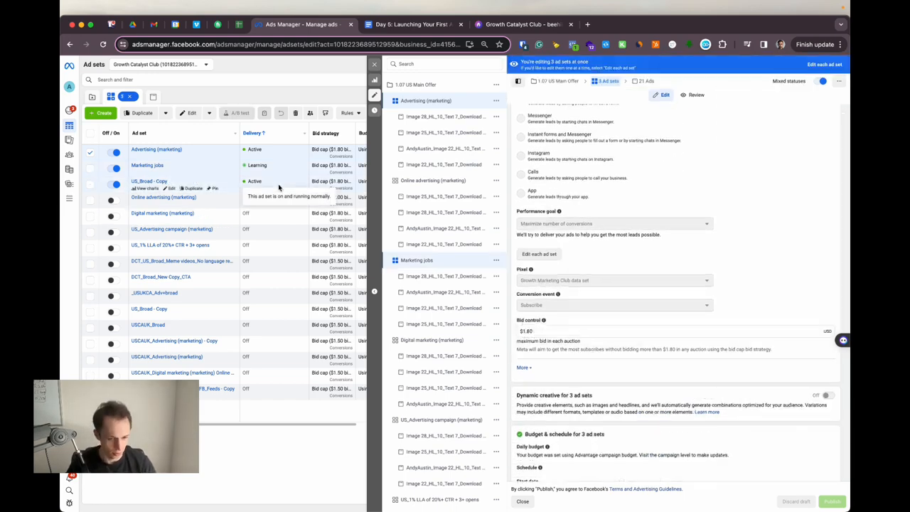
Step: Review the shared settings of the three ad sets and look through the existing custom audiences
{"action": "scroll", "coordinate": [632, 278], "scroll_direction": "down", "scroll_amount": 10}
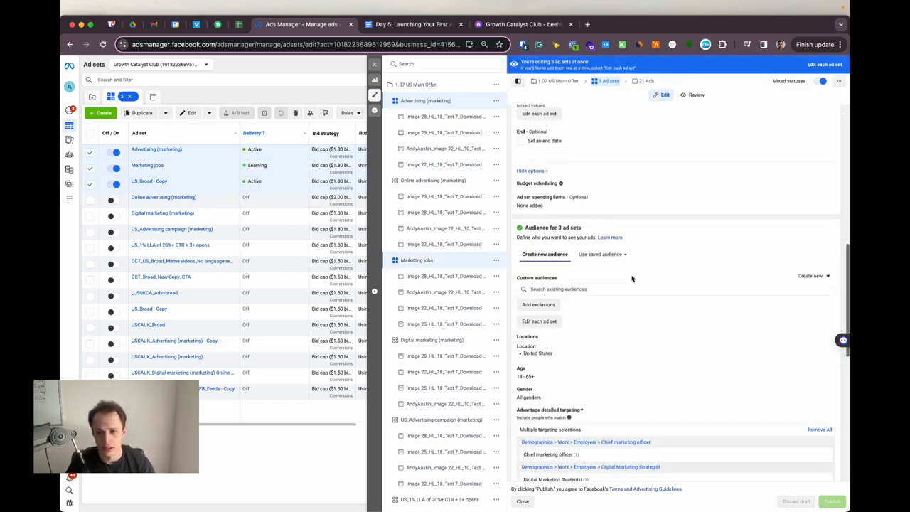
{"action": "scroll", "coordinate": [632, 278], "scroll_direction": "up", "scroll_amount": 5}
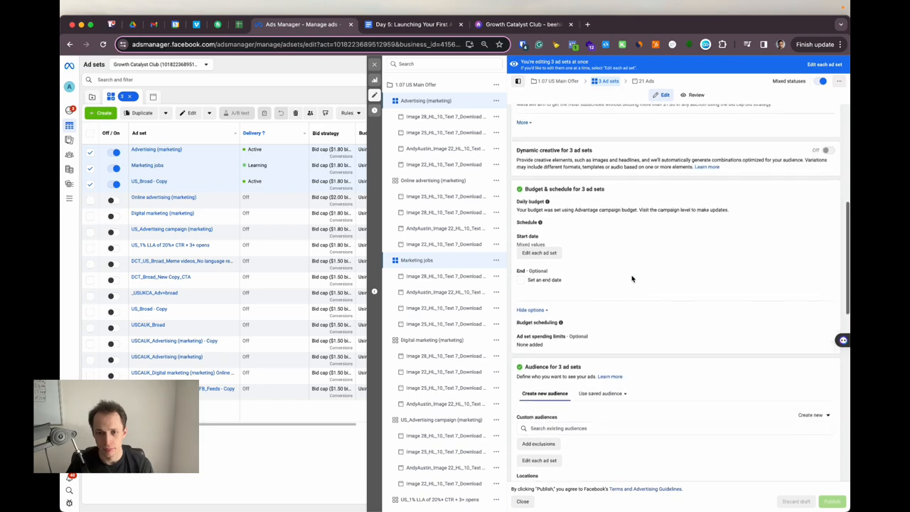
{"action": "scroll", "coordinate": [632, 278], "scroll_direction": "up", "scroll_amount": 4}
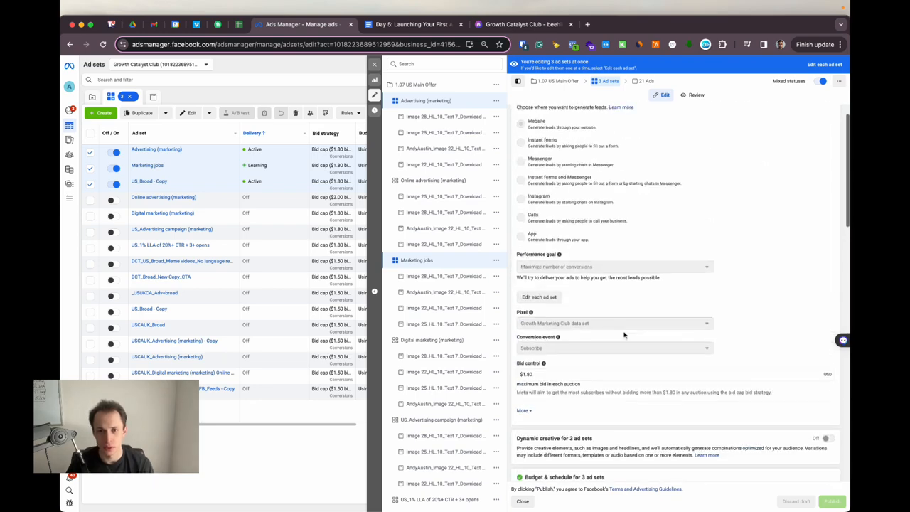
{"action": "scroll", "coordinate": [624, 335], "scroll_direction": "down", "scroll_amount": 8}
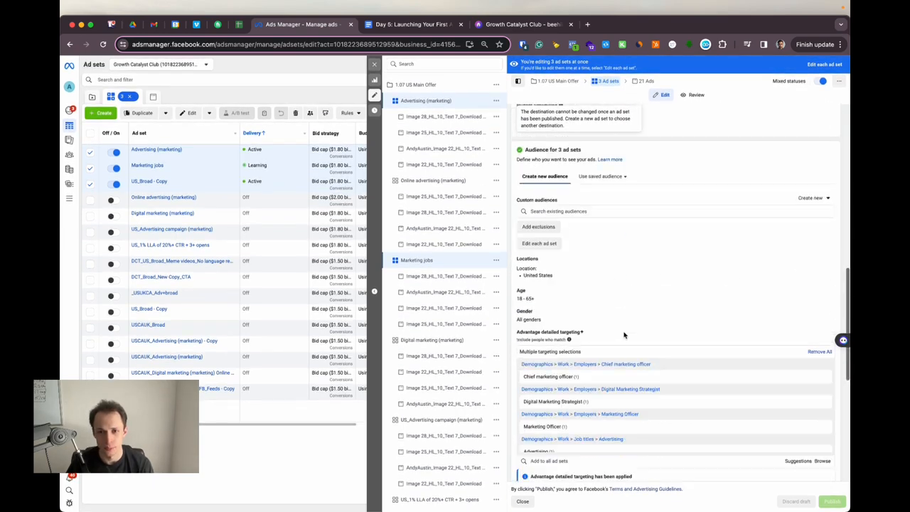
{"action": "left_click", "coordinate": [590, 242]}
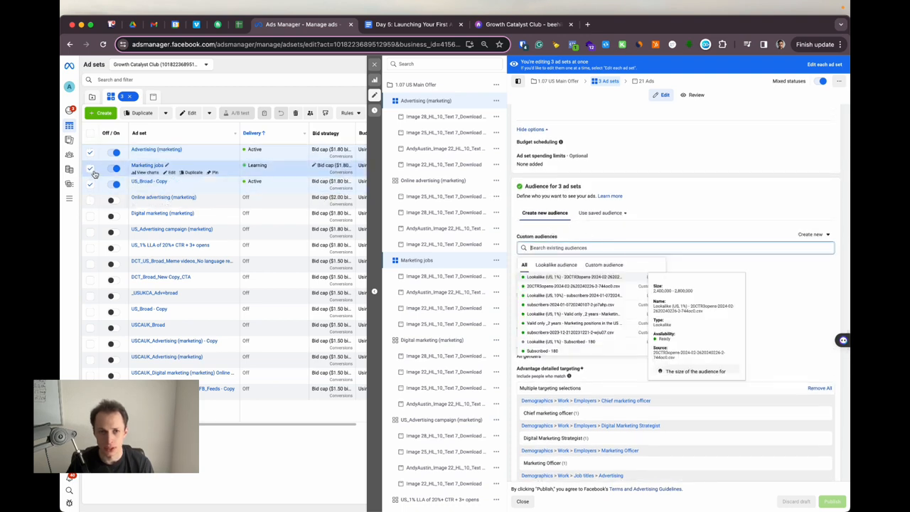
{"action": "left_click", "coordinate": [604, 266]}
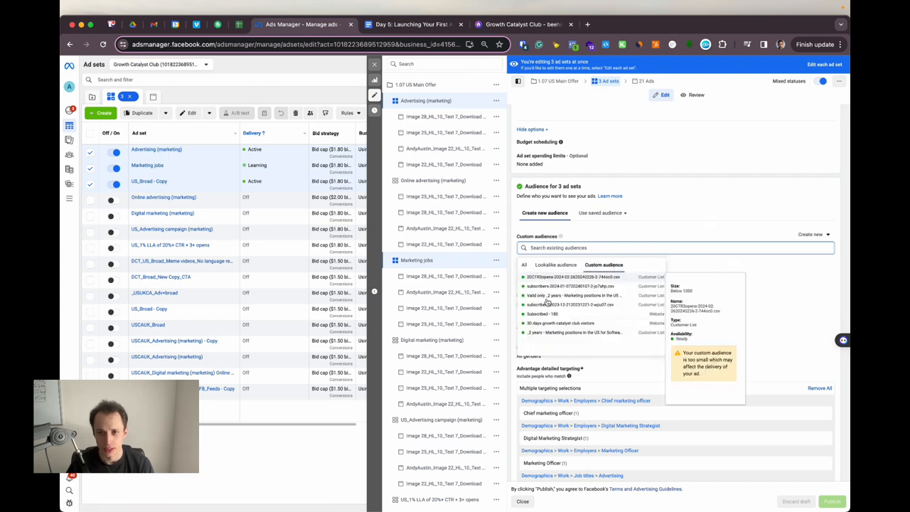
Step: Start a new custom audience with Website as its source and Subscribe as its event
{"action": "left_click", "coordinate": [810, 234]}
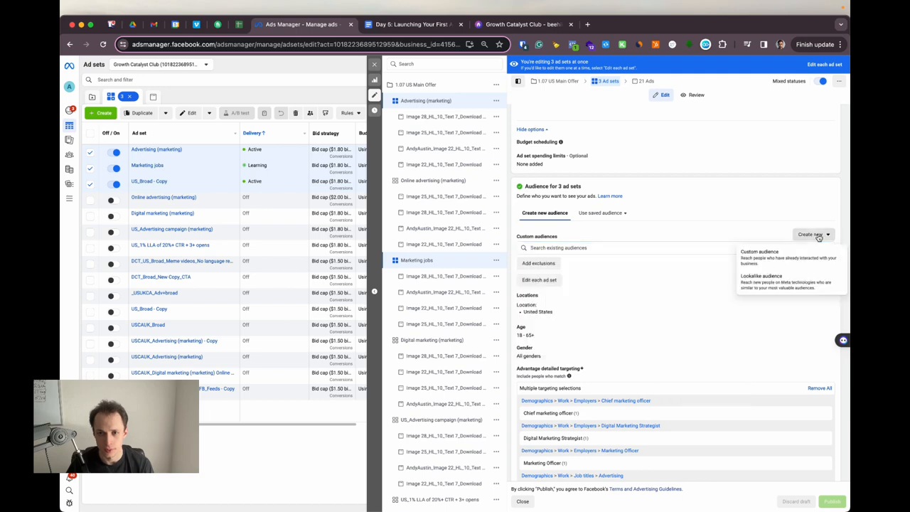
{"action": "left_click", "coordinate": [772, 265]}
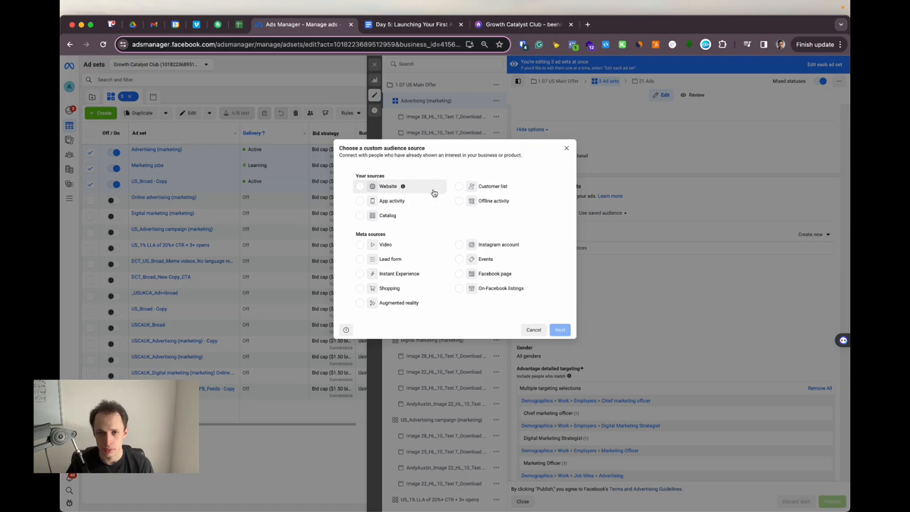
{"action": "left_click", "coordinate": [391, 186]}
{"action": "left_click", "coordinate": [559, 329]}
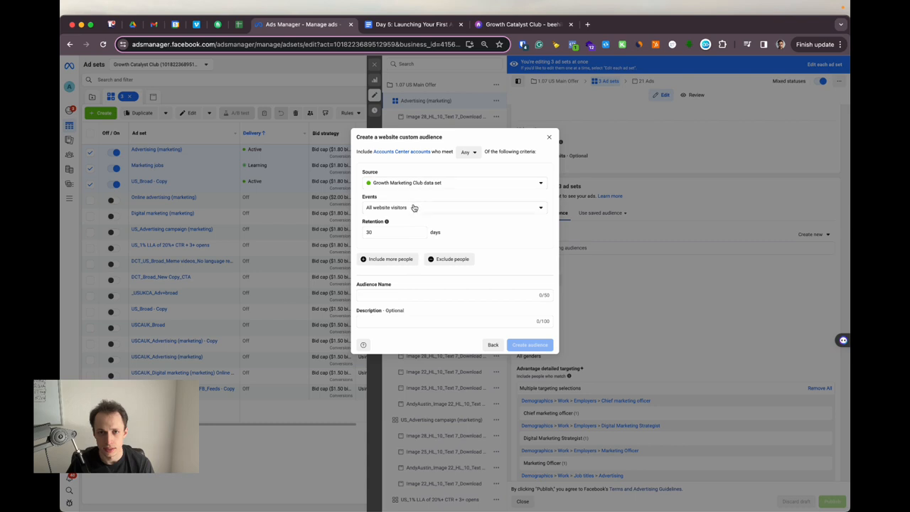
{"action": "left_click", "coordinate": [413, 208]}
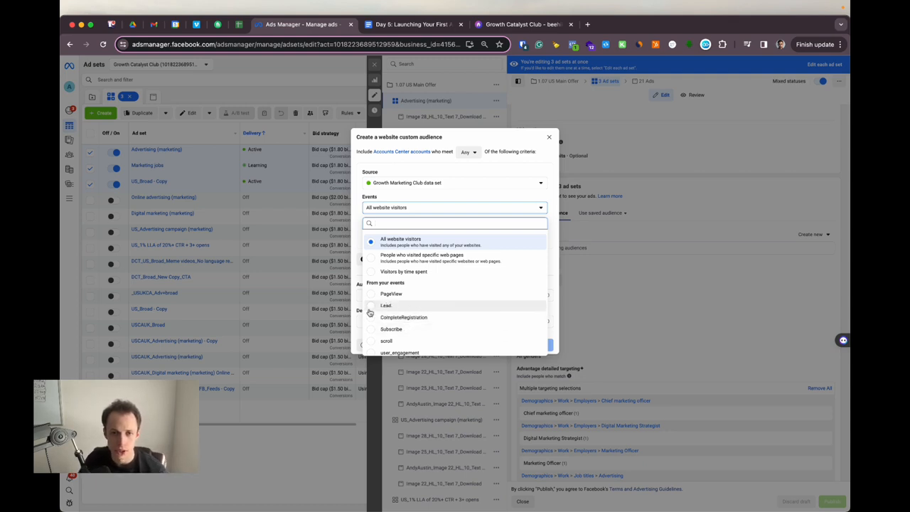
{"action": "left_click", "coordinate": [402, 329]}
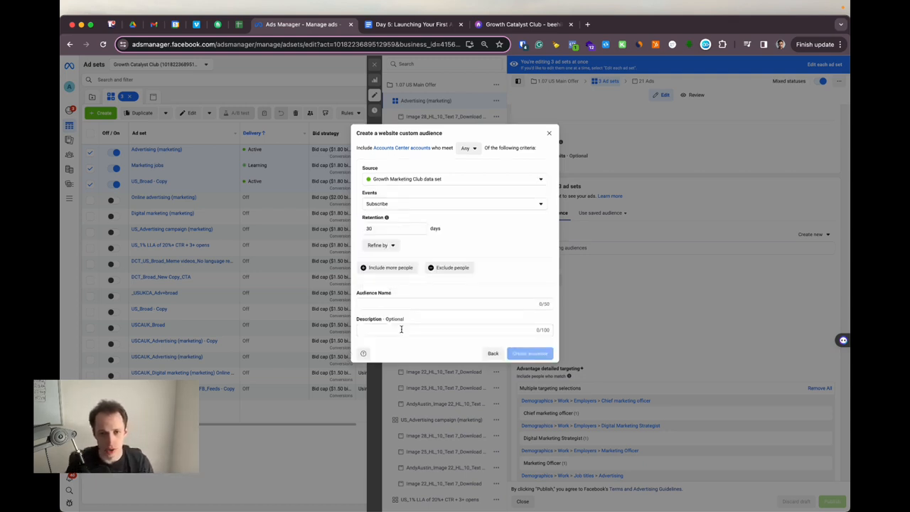
Step: Set the retention to 180 days and create the audience under the name "Last 180 days subscribers"
{"action": "left_click", "coordinate": [388, 229]}
{"action": "type", "text": "18"}
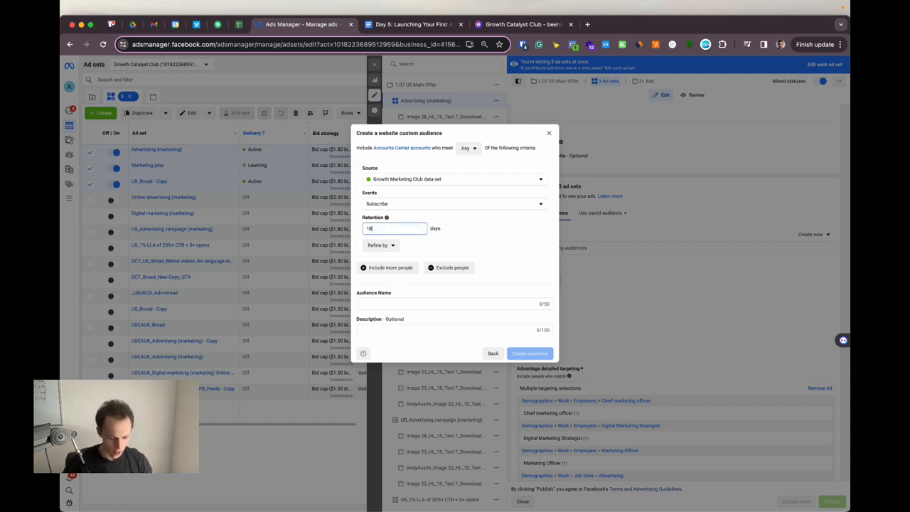
{"action": "left_click", "coordinate": [400, 303]}
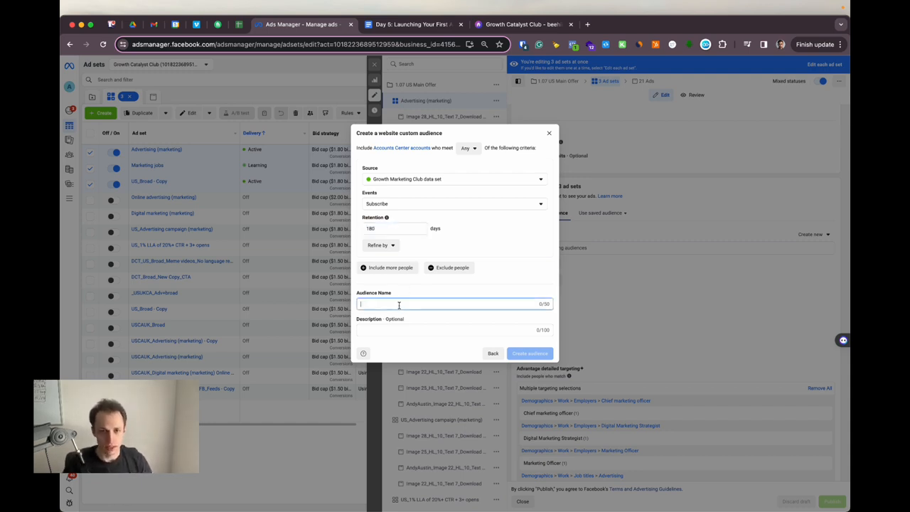
{"action": "type", "text": "Last 180 days subscribers"}
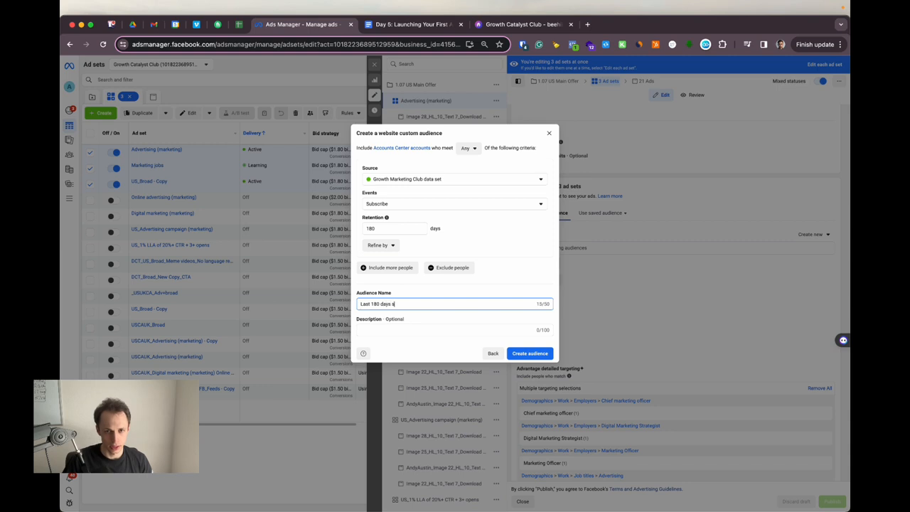
{"action": "left_click", "coordinate": [387, 219]}
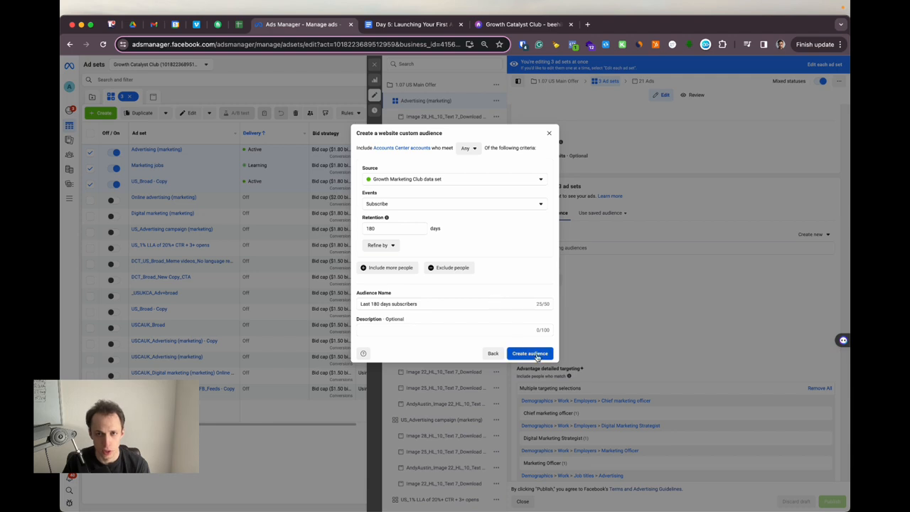
{"action": "left_click", "coordinate": [533, 357]}
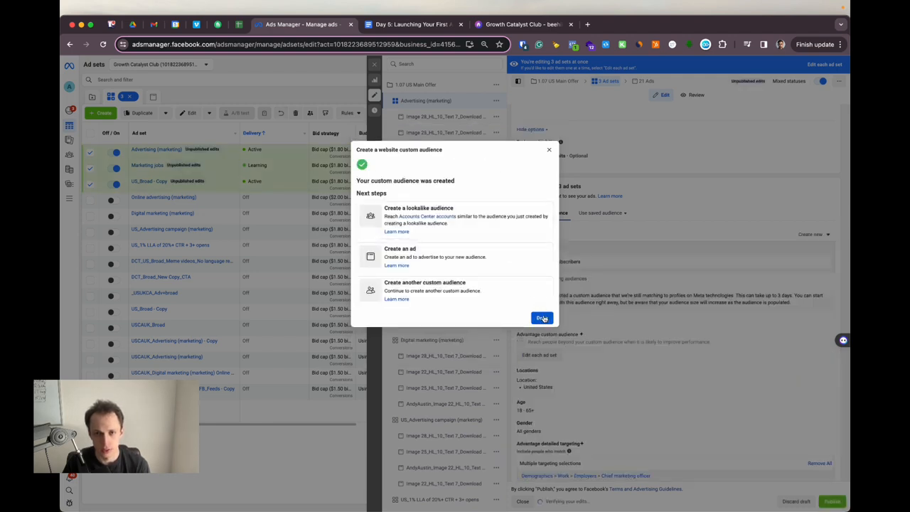
{"action": "left_click", "coordinate": [542, 316]}
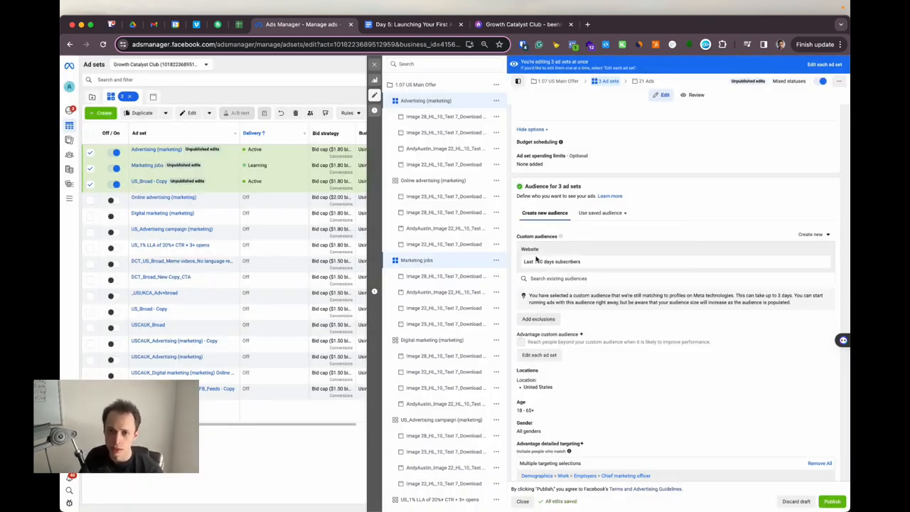
Step: Change the Last 180 days subscribers audience from included to excluded for the three ad sets
{"action": "left_click", "coordinate": [811, 262]}
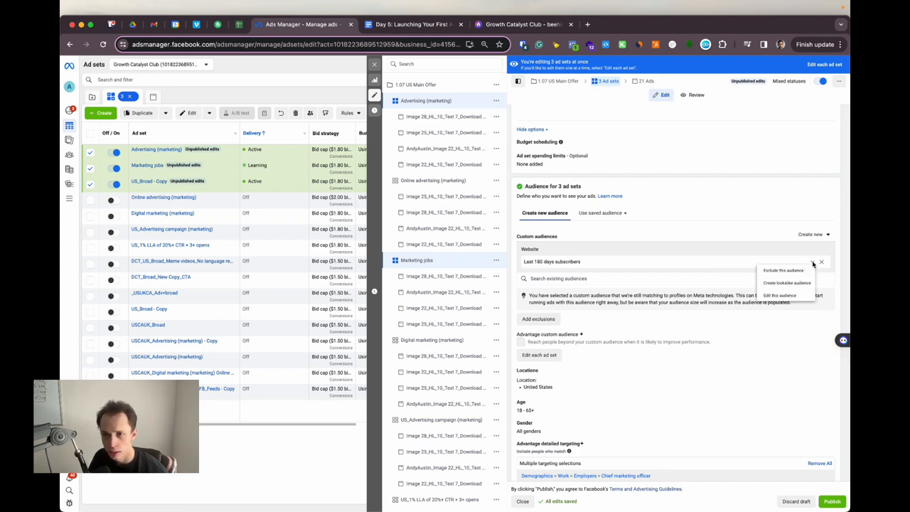
{"action": "left_click", "coordinate": [813, 263]}
{"action": "left_click", "coordinate": [813, 263]}
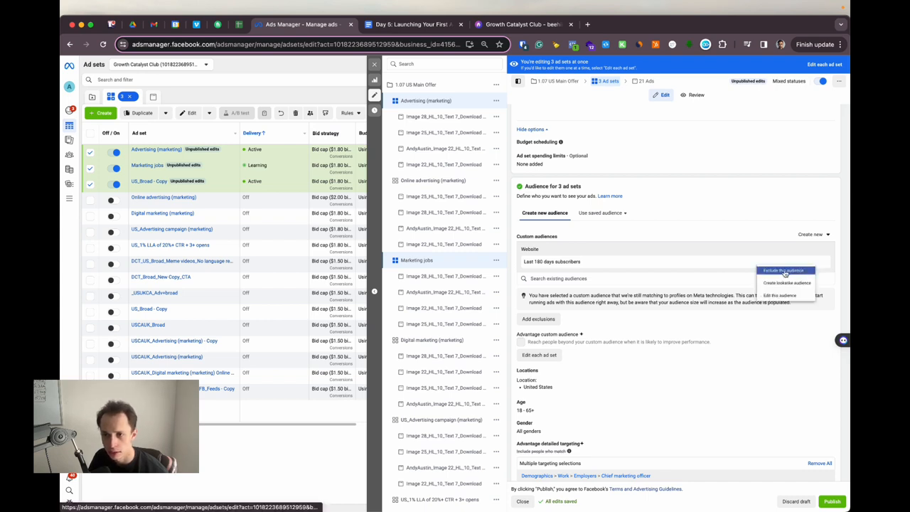
{"action": "left_click", "coordinate": [784, 271]}
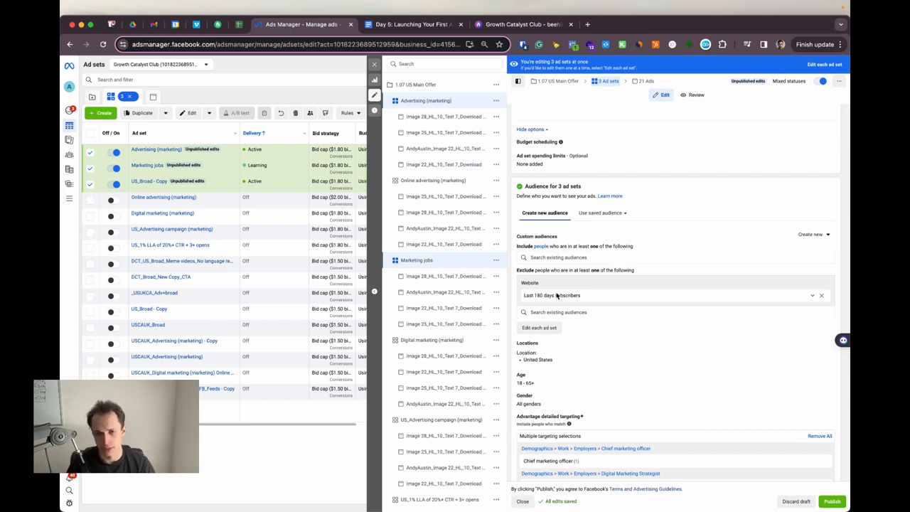
Step: Switch to beehiiv and open the publication's list of subscriber segments
{"action": "left_click", "coordinate": [515, 27]}
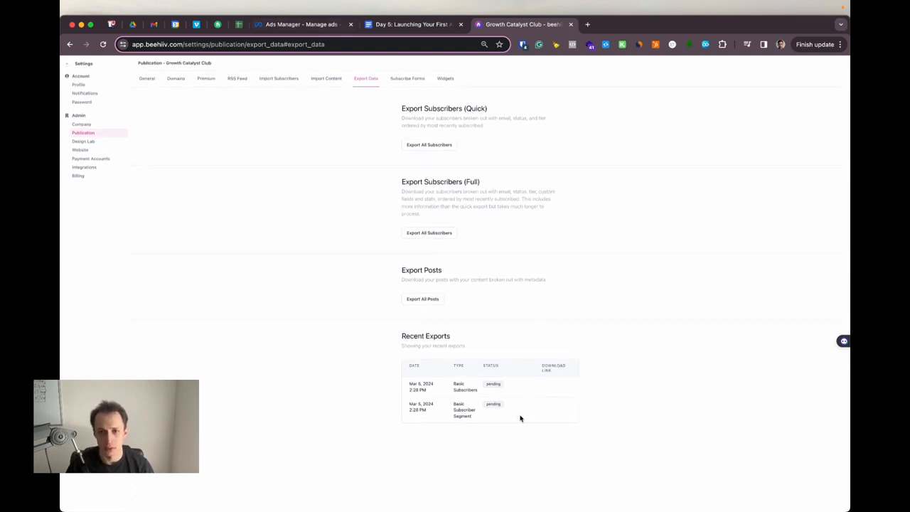
{"action": "left_click", "coordinate": [68, 65]}
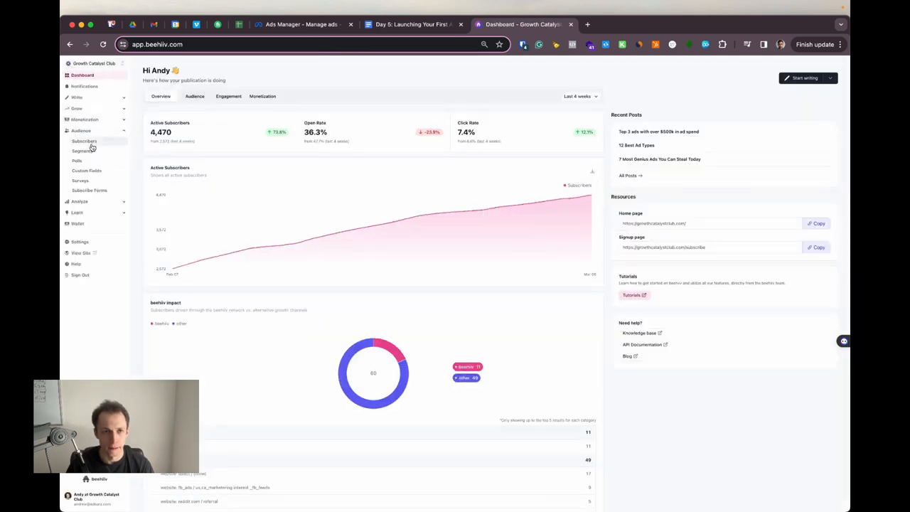
{"action": "left_click", "coordinate": [89, 150]}
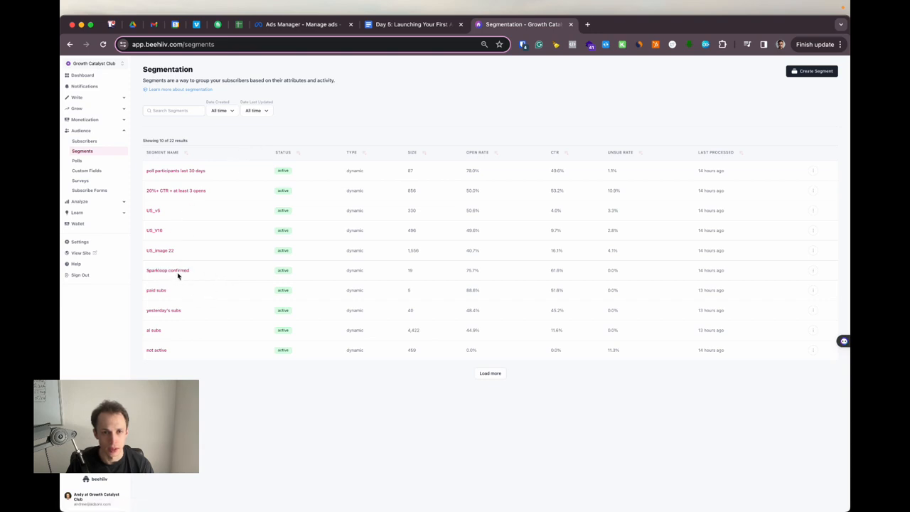
Step: Run a quick export of the Sparkloop confirmed segment and download the Basic Subscribers file from the recent exports
{"action": "left_click", "coordinate": [191, 192]}
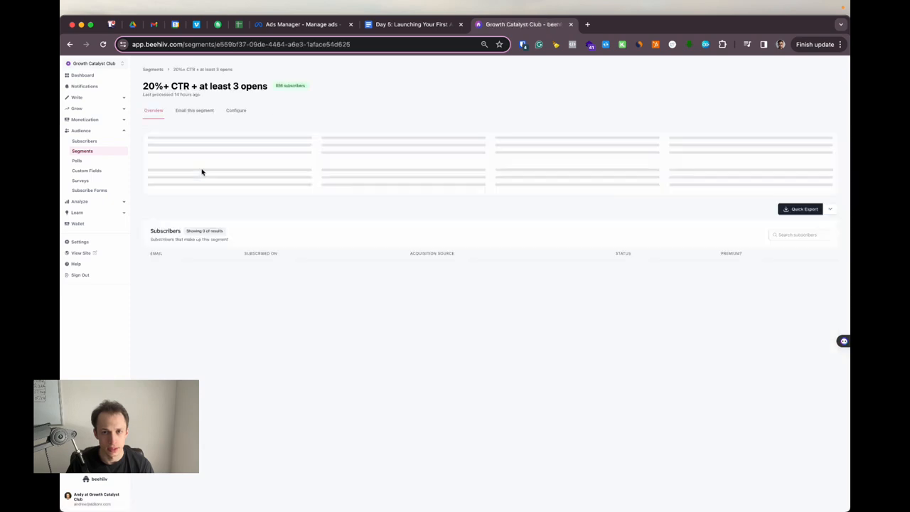
{"action": "key", "text": "super+Left"}
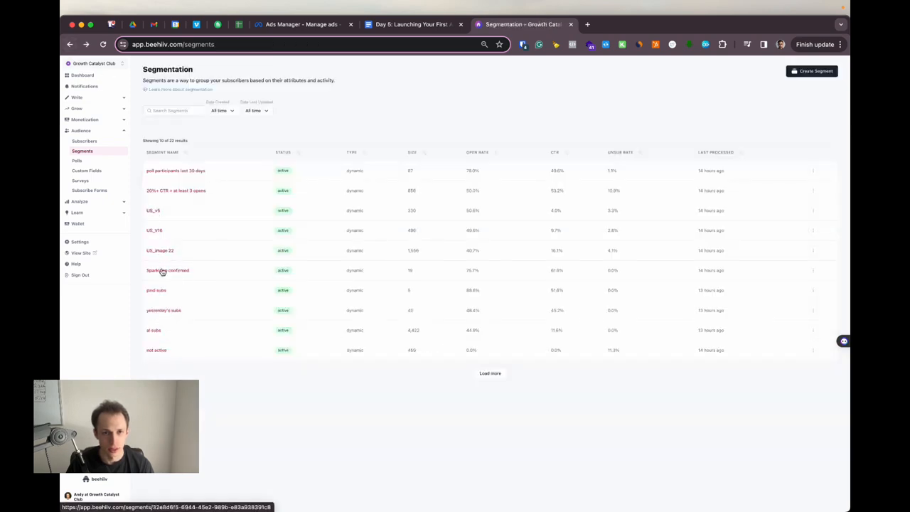
{"action": "left_click", "coordinate": [163, 271]}
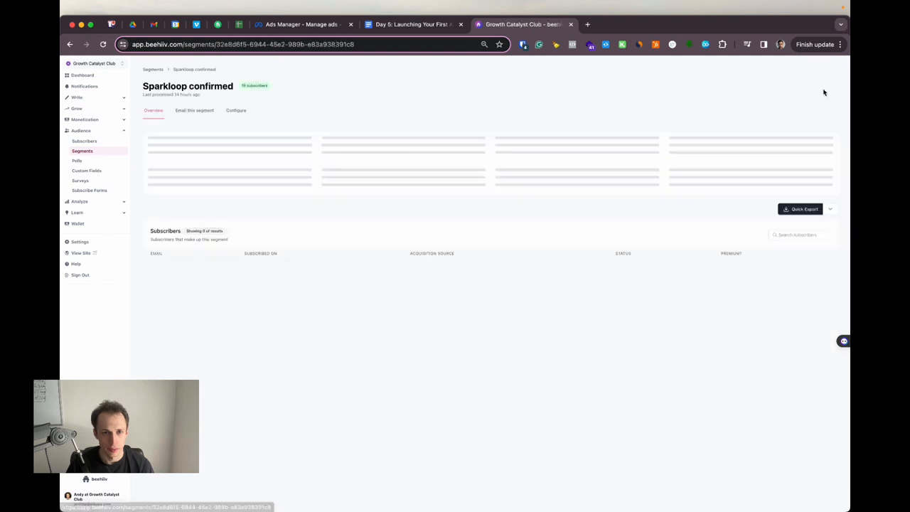
{"action": "left_click", "coordinate": [800, 212]}
{"action": "left_click", "coordinate": [456, 81]}
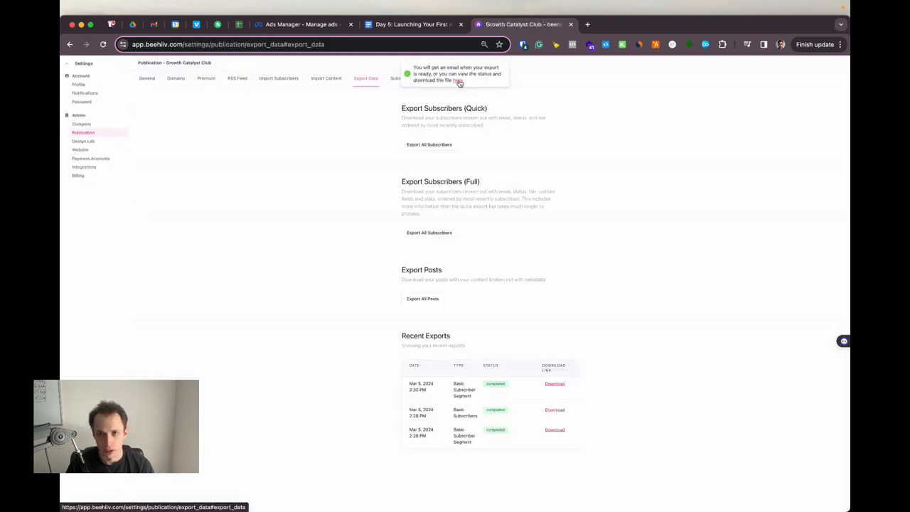
{"action": "left_click", "coordinate": [560, 410]}
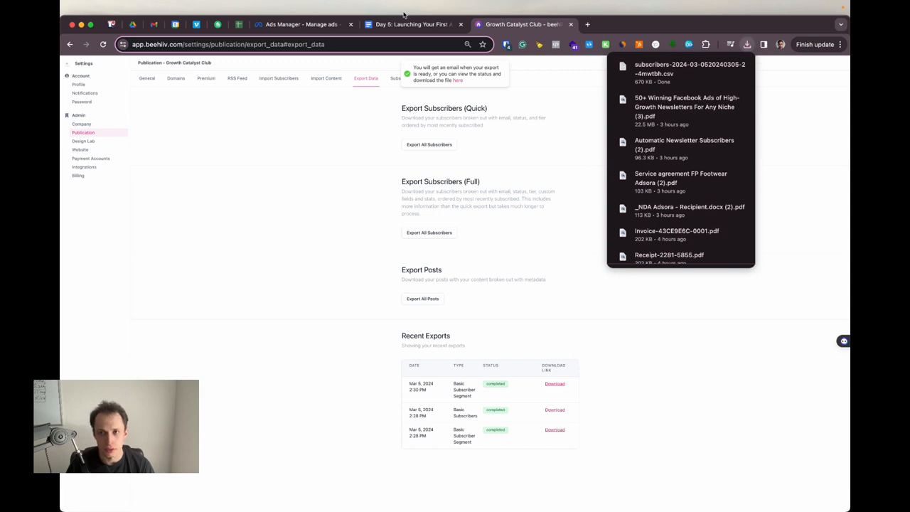
Step: Switch to Ads Manager and start a new custom audience with Customer list as its source
{"action": "left_click", "coordinate": [403, 26]}
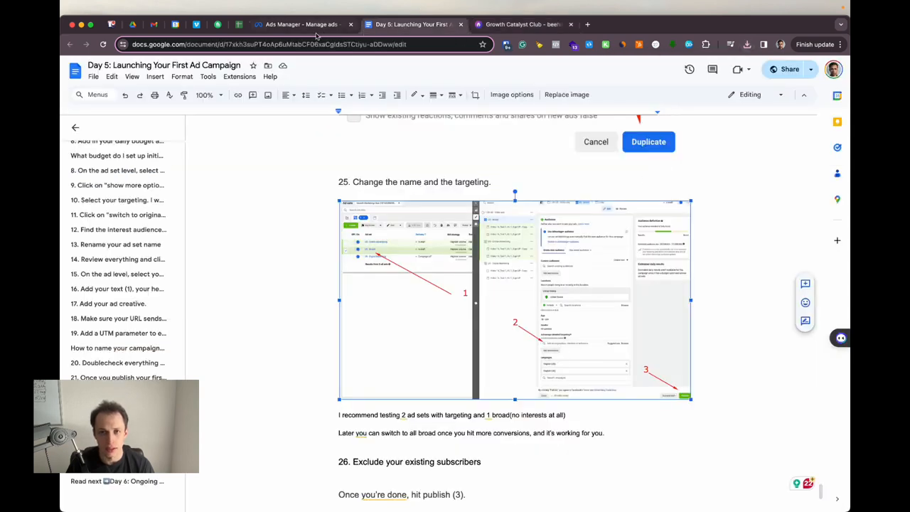
{"action": "left_click", "coordinate": [313, 25]}
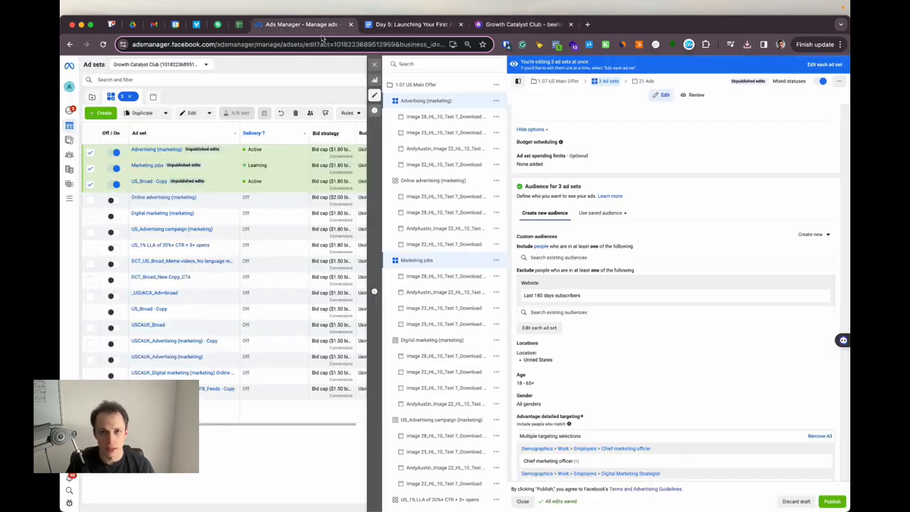
{"action": "left_click", "coordinate": [826, 235]}
{"action": "left_click", "coordinate": [787, 258]}
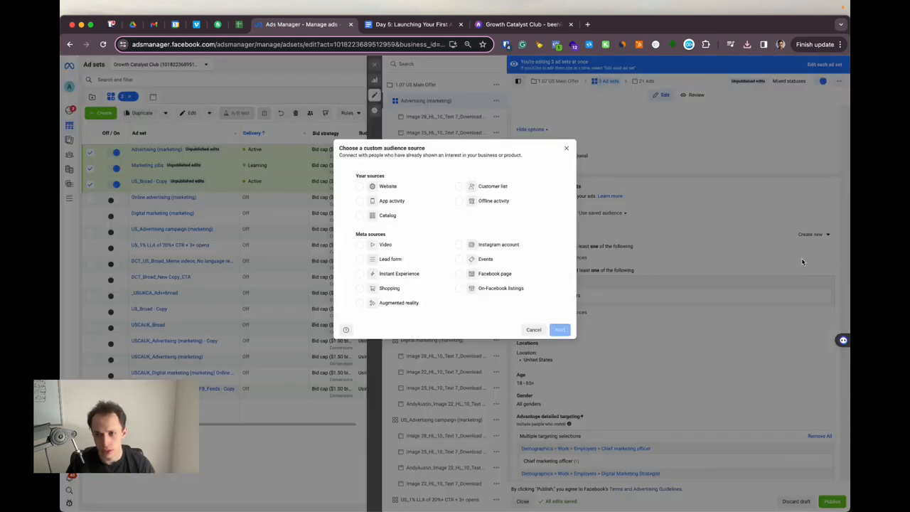
{"action": "left_click", "coordinate": [498, 190]}
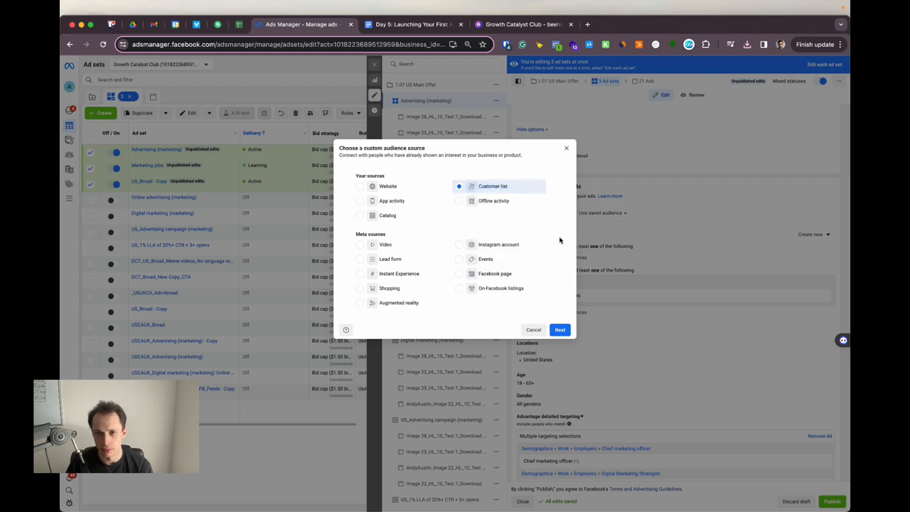
{"action": "left_click", "coordinate": [560, 329]}
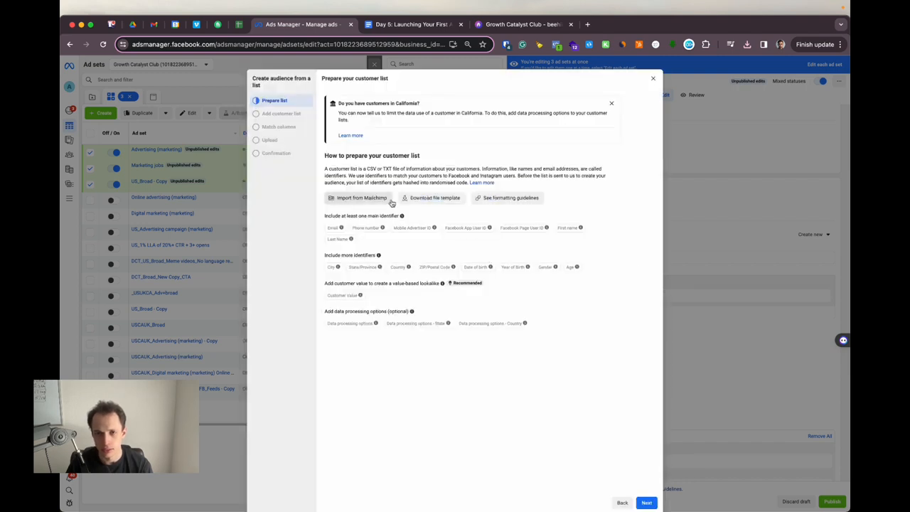
{"action": "left_click", "coordinate": [646, 502]}
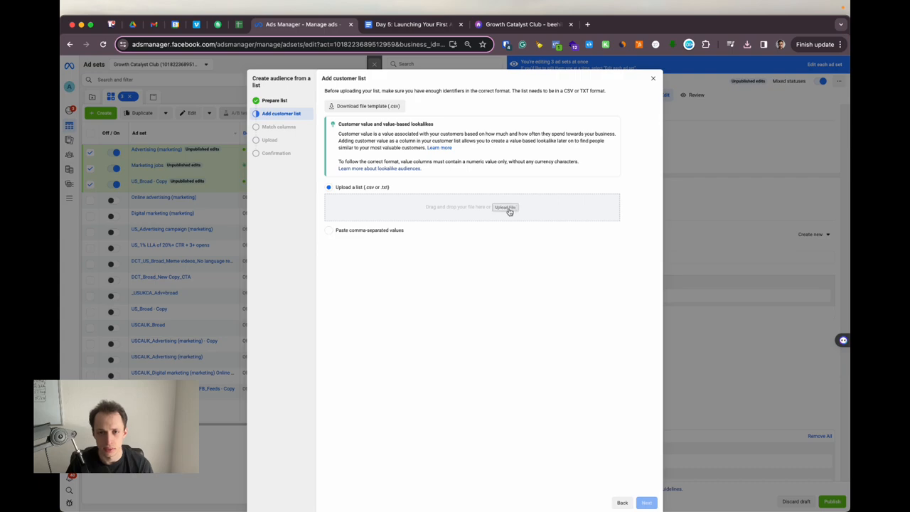
{"action": "left_click", "coordinate": [507, 209]}
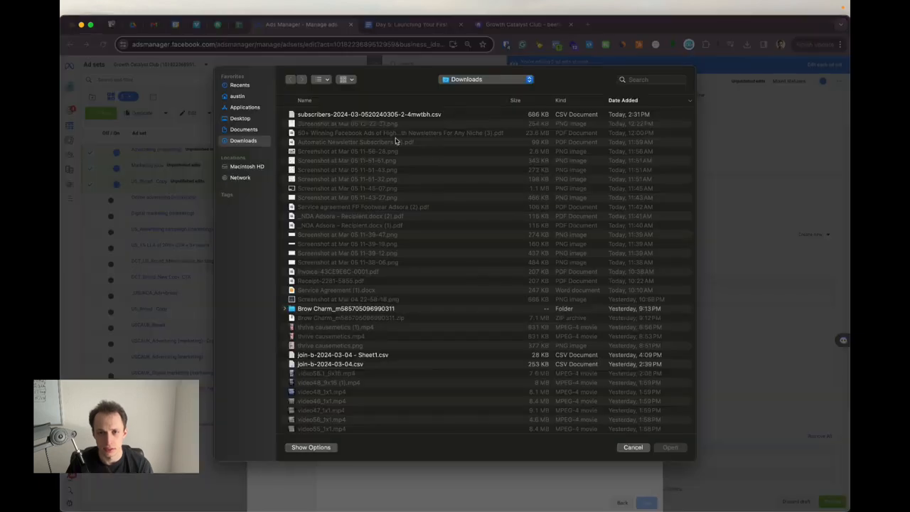
{"action": "double_click", "coordinate": [347, 116]}
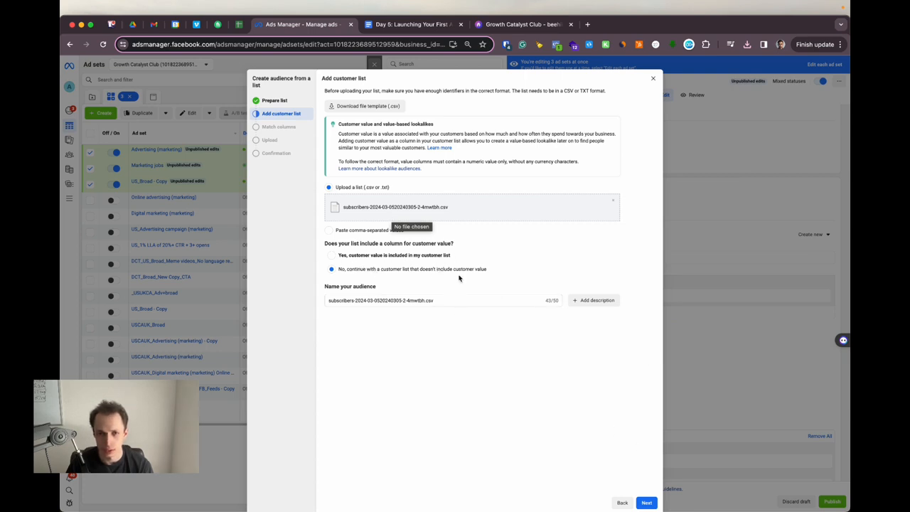
{"action": "left_click", "coordinate": [646, 502]}
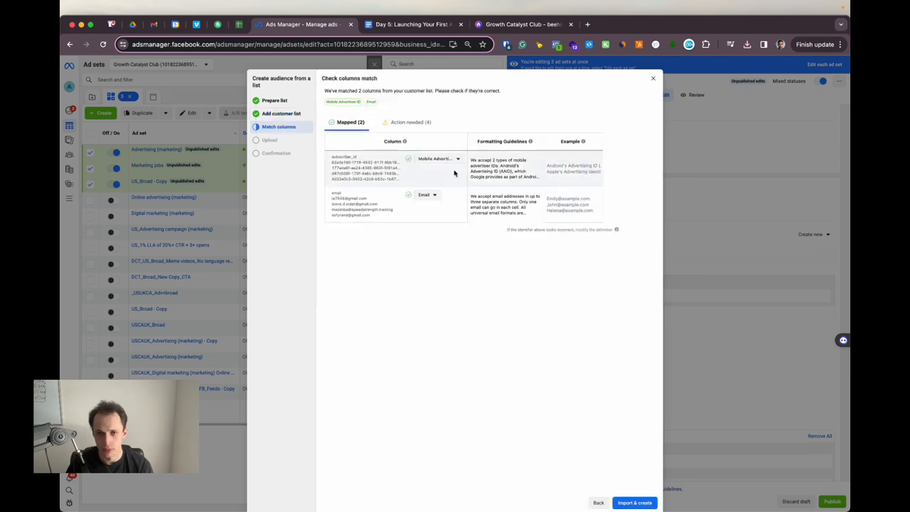
Step: Set the subscriber_id column to Do not upload and import the list despite the unmapped identifiers
{"action": "left_click", "coordinate": [434, 159]}
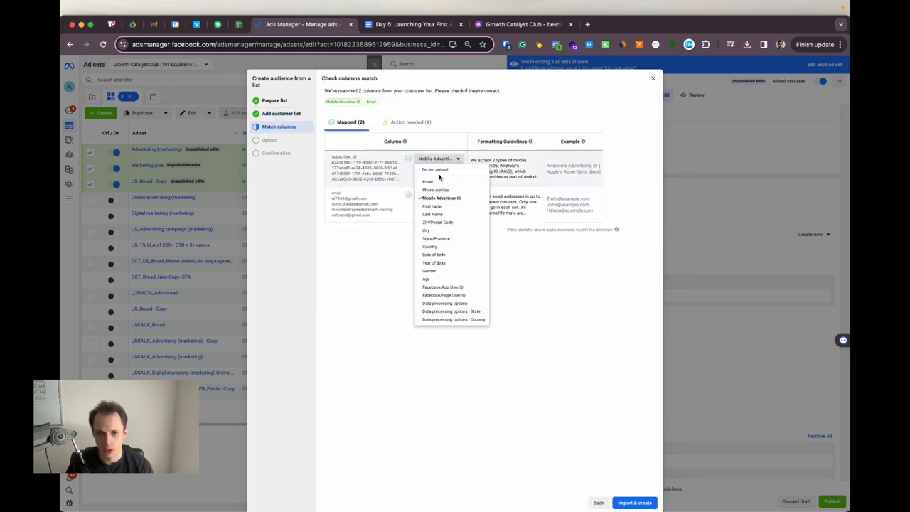
{"action": "left_click", "coordinate": [441, 159]}
{"action": "left_click", "coordinate": [440, 158]}
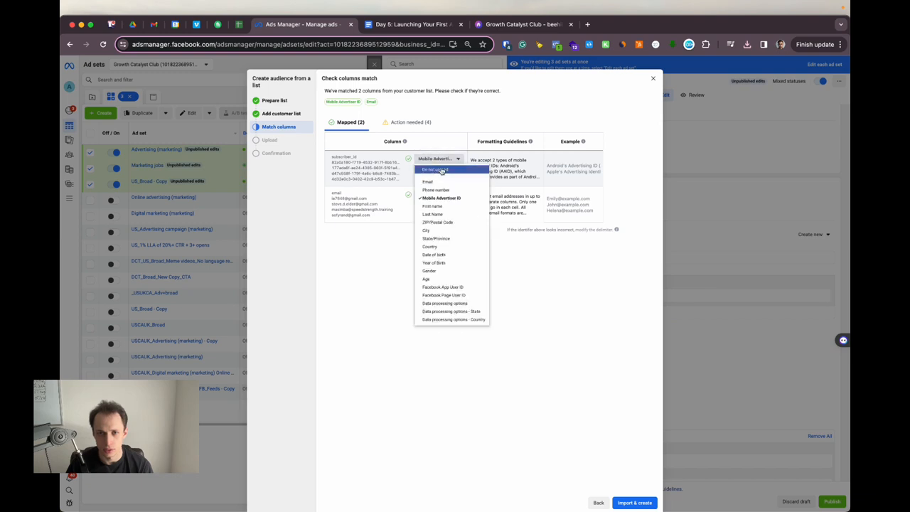
{"action": "left_click", "coordinate": [435, 169]}
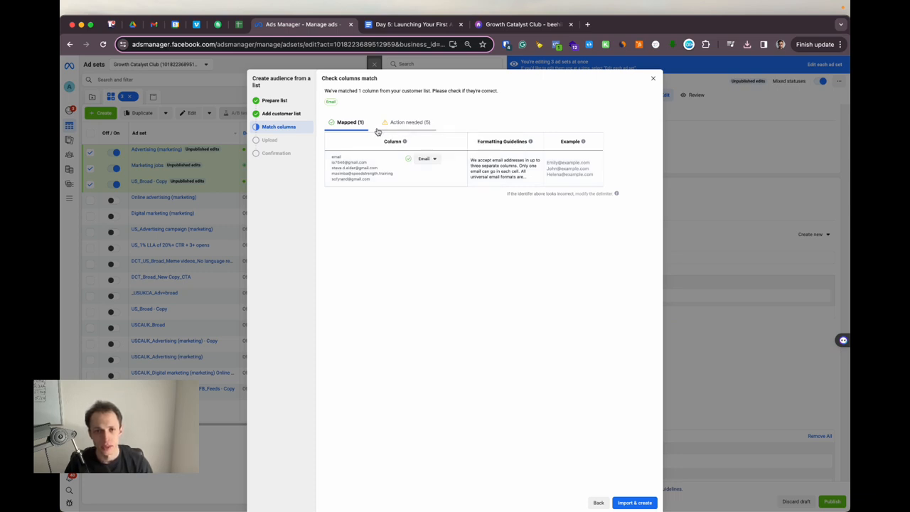
{"action": "left_click", "coordinate": [642, 503]}
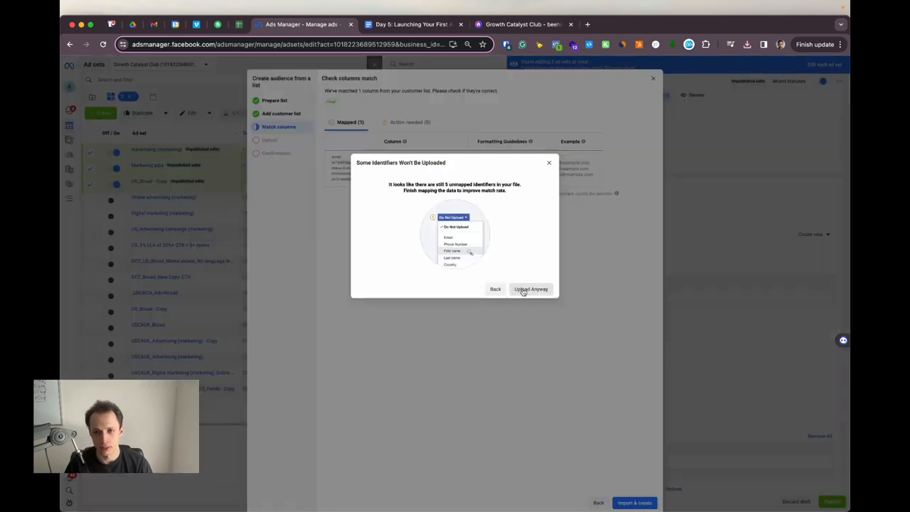
{"action": "left_click", "coordinate": [523, 290]}
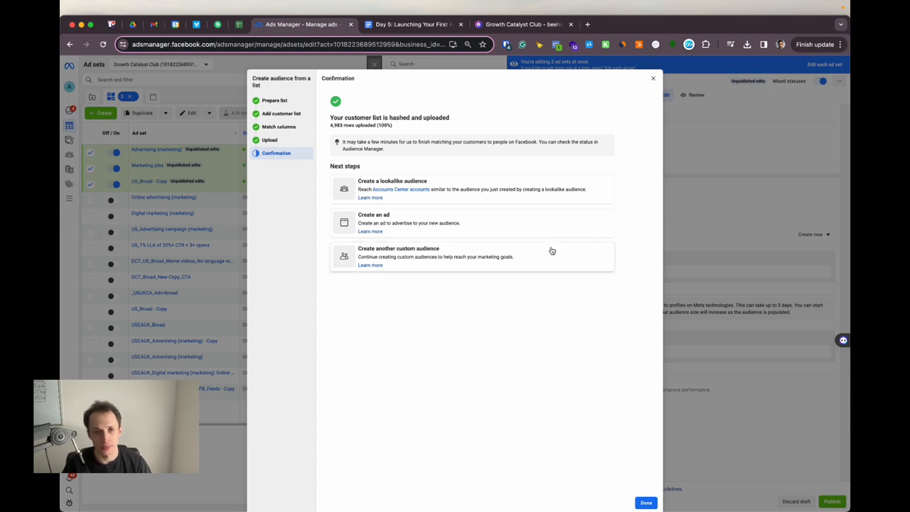
Step: Finish the customer list upload, change that audience from included to excluded, and publish the three ad sets
{"action": "left_click", "coordinate": [645, 502]}
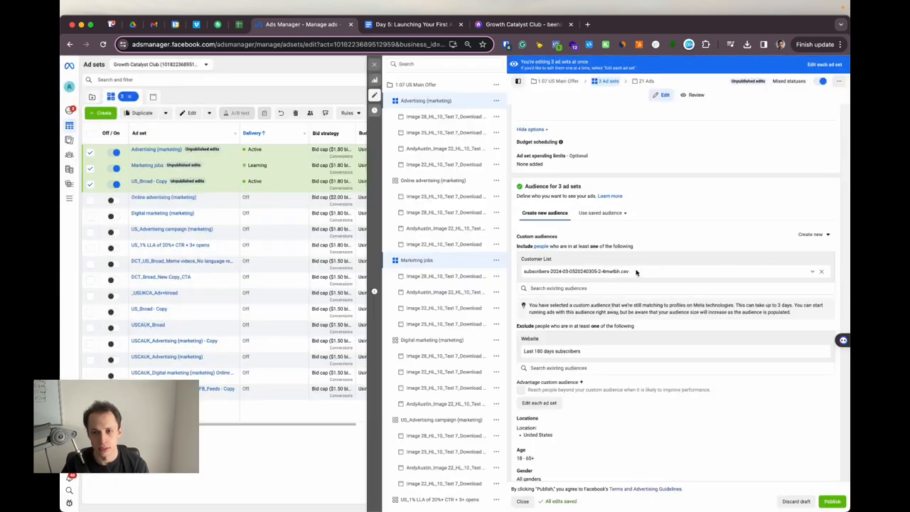
{"action": "left_click", "coordinate": [815, 274]}
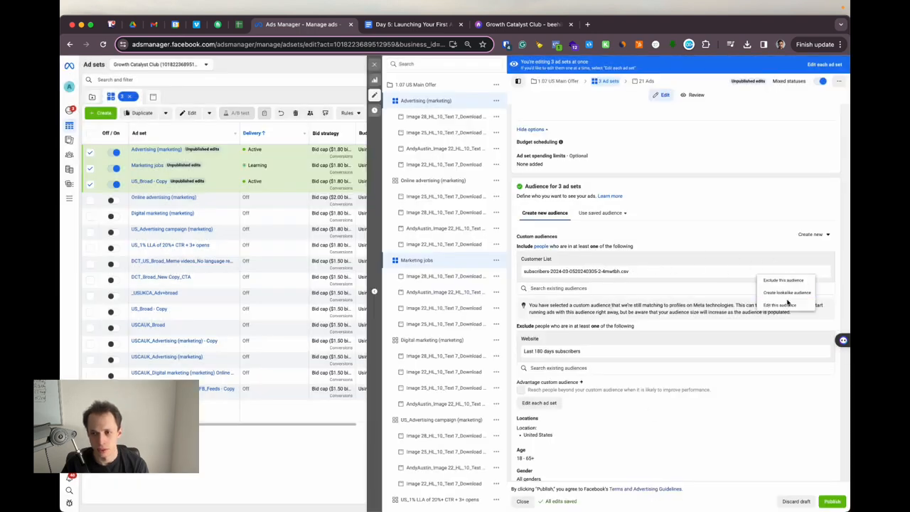
{"action": "left_click", "coordinate": [782, 280]}
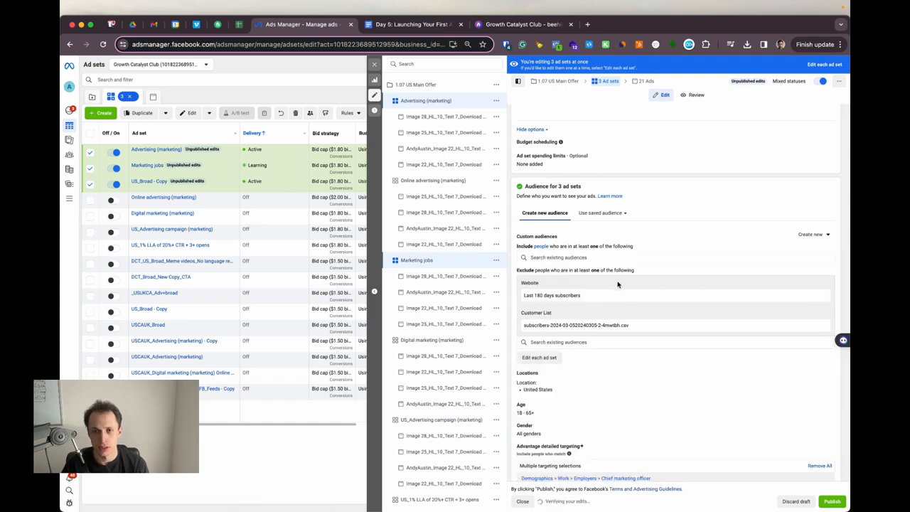
{"action": "left_click", "coordinate": [832, 502]}
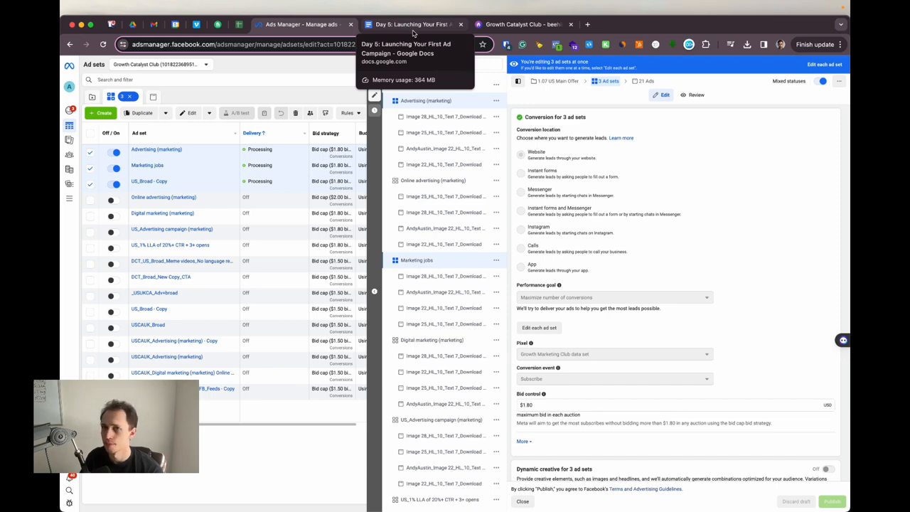
{"action": "left_click", "coordinate": [412, 32]}
{"action": "left_click", "coordinate": [508, 25]}
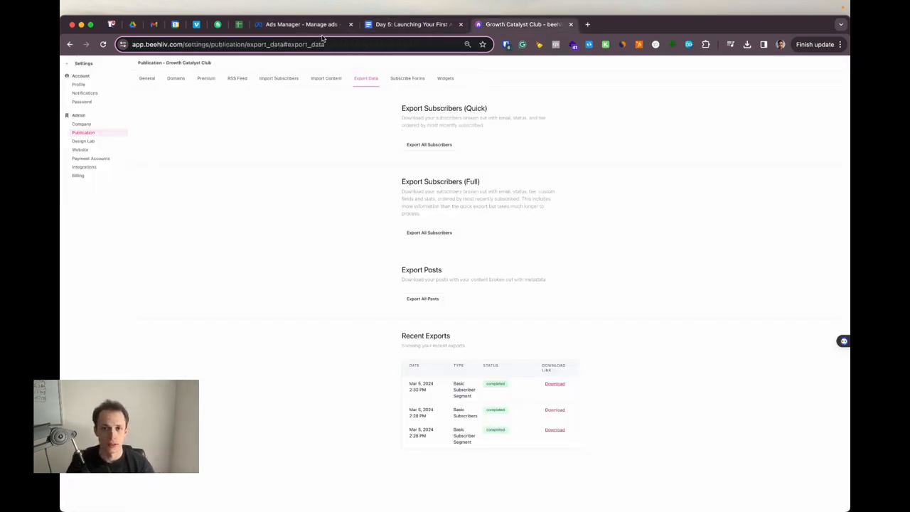
{"action": "mouse_move", "coordinate": [621, 3]}
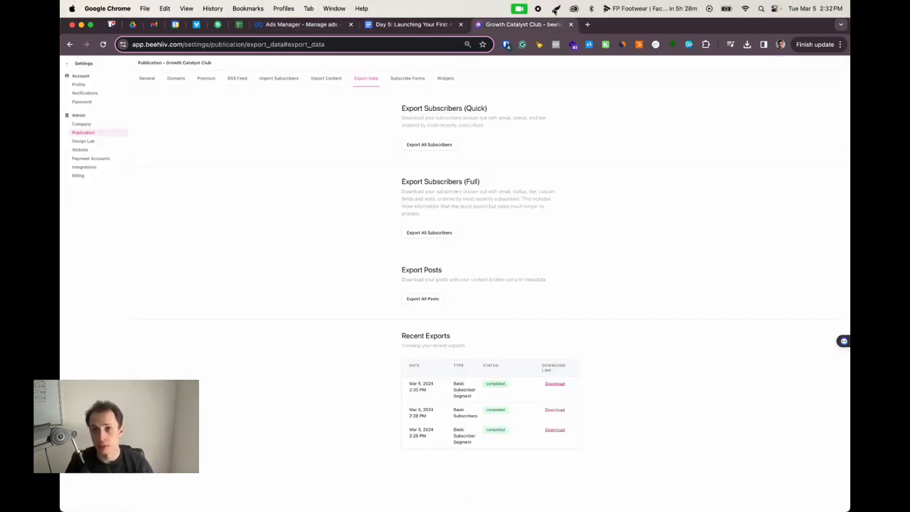